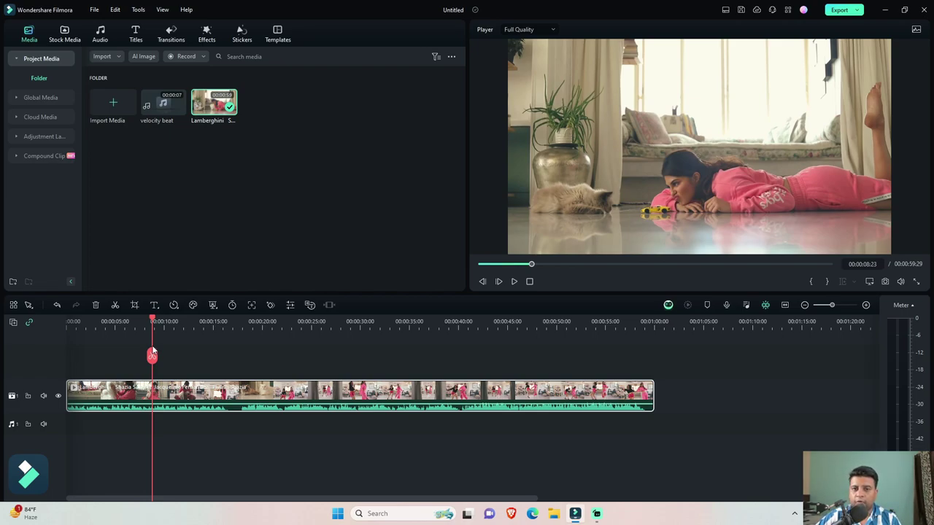
- Split the video clip at 00:00:18:12 and delete the part before the cut
{"action": "left_click_drag", "start_coordinate": [152, 353], "coordinate": [246, 371]}
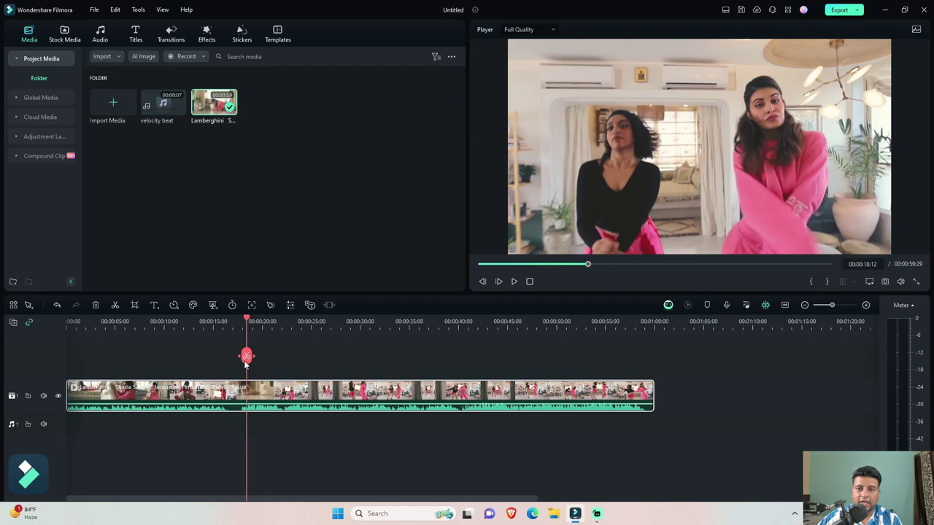
{"action": "left_click", "coordinate": [174, 392]}
{"action": "key", "text": "ctrl+b"}
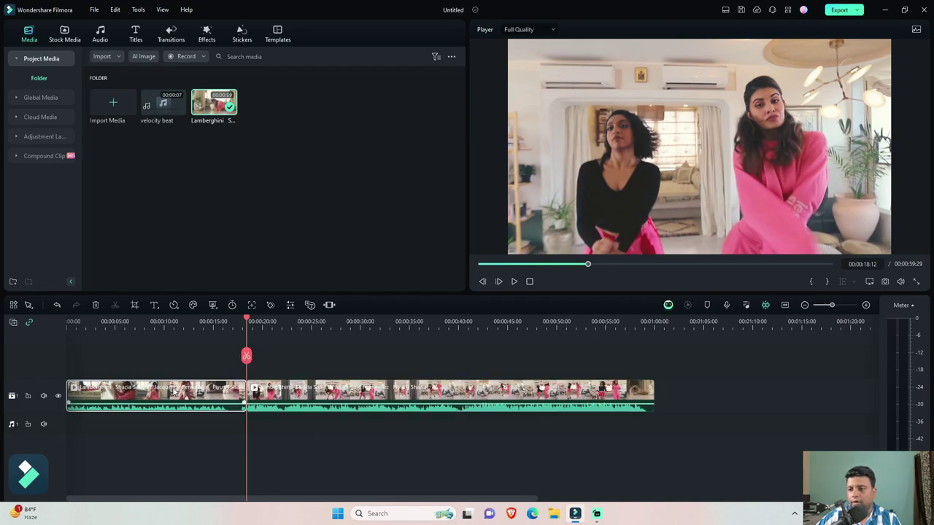
{"action": "key", "text": "Delete"}
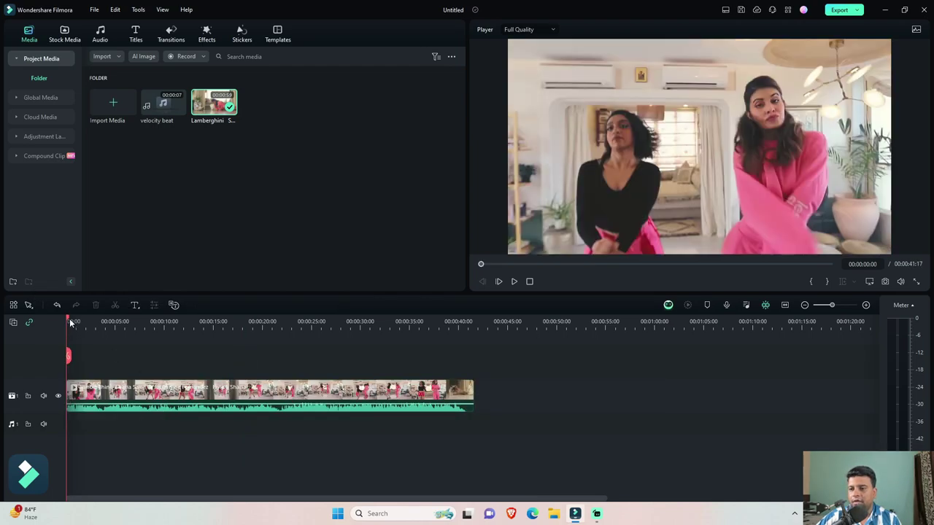
- Split the remaining video clip at 00:00:10:21 and delete the part after the cut
{"action": "left_click_drag", "start_coordinate": [70, 324], "coordinate": [172, 330]}
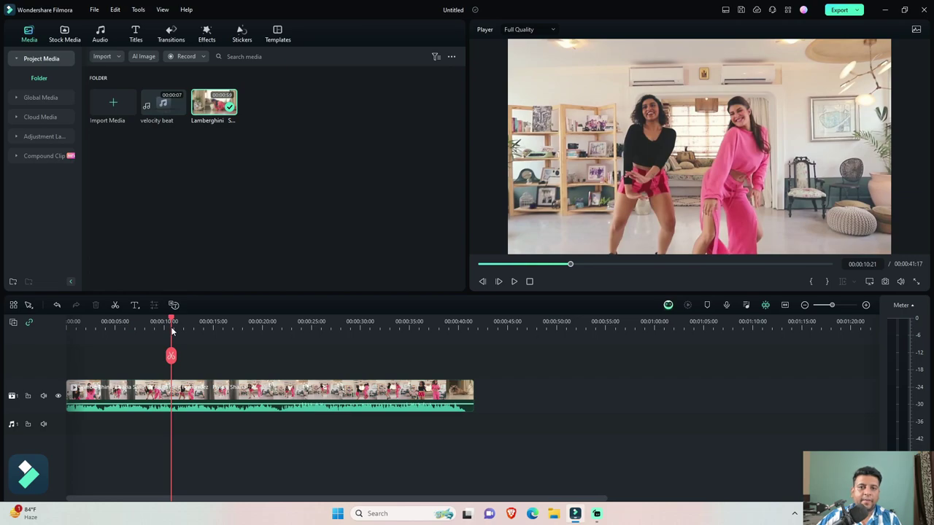
{"action": "left_click", "coordinate": [225, 394]}
{"action": "key", "text": "ctrl+b"}
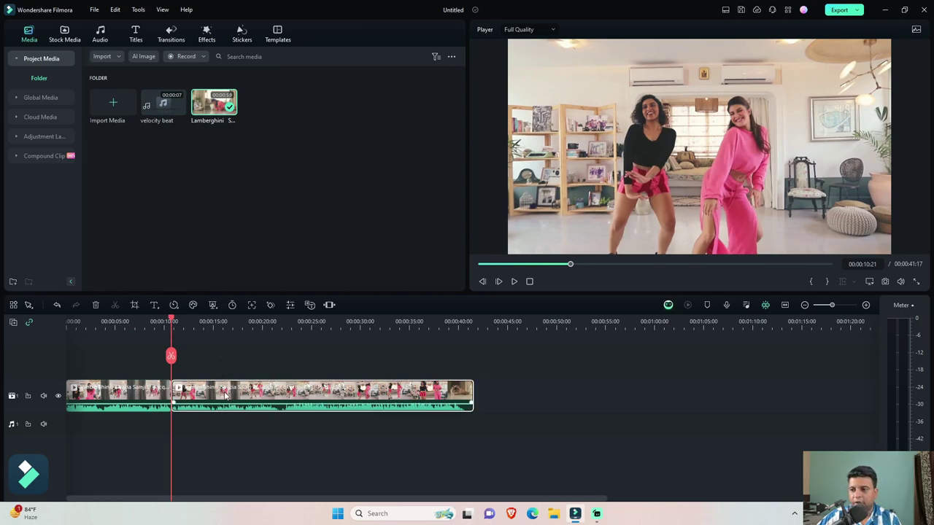
{"action": "key", "text": "Delete"}
- Detach the audio from the trimmed video clip and delete the detached audio
{"action": "left_click", "coordinate": [124, 393]}
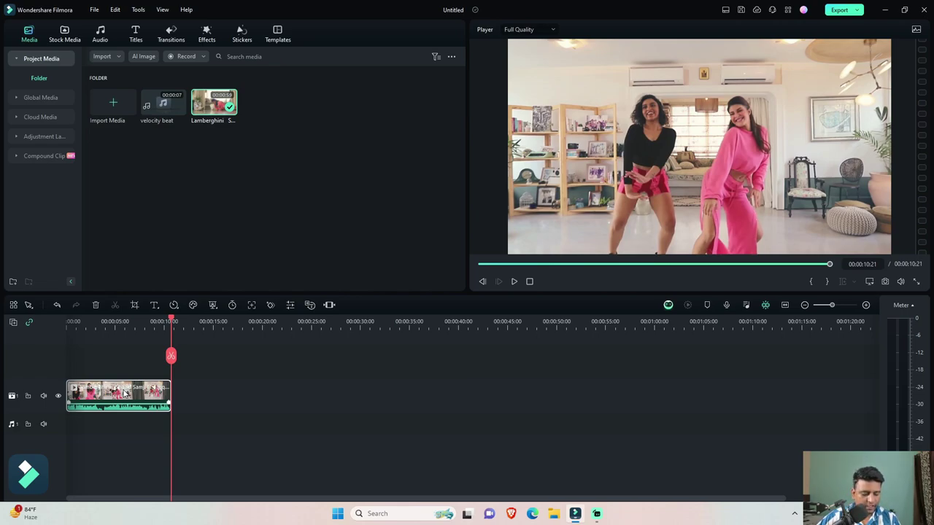
{"action": "key", "text": "ctrl+alt+d"}
{"action": "left_click", "coordinate": [94, 433]}
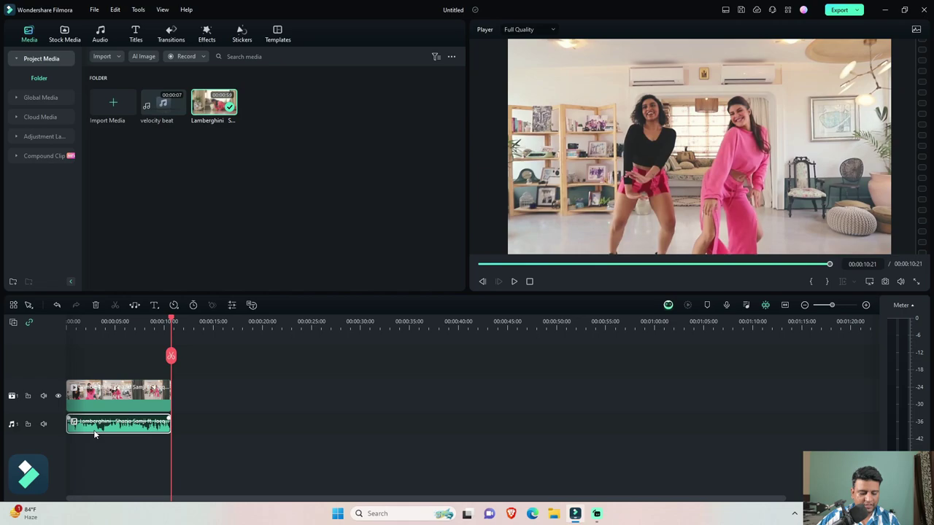
{"action": "key", "text": "Delete"}
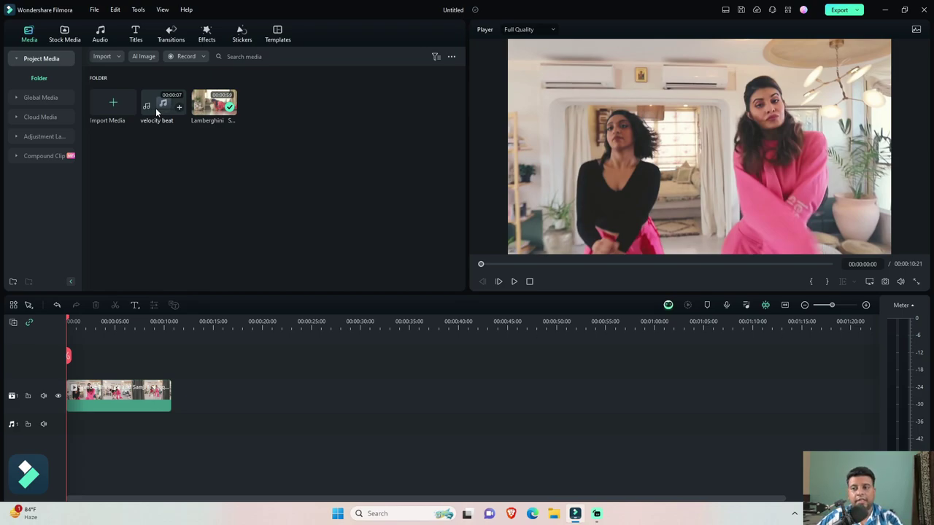
- Place the velocity beat audio at the start of the audio track beneath the video clip
{"action": "left_click_drag", "start_coordinate": [154, 107], "coordinate": [52, 397]}
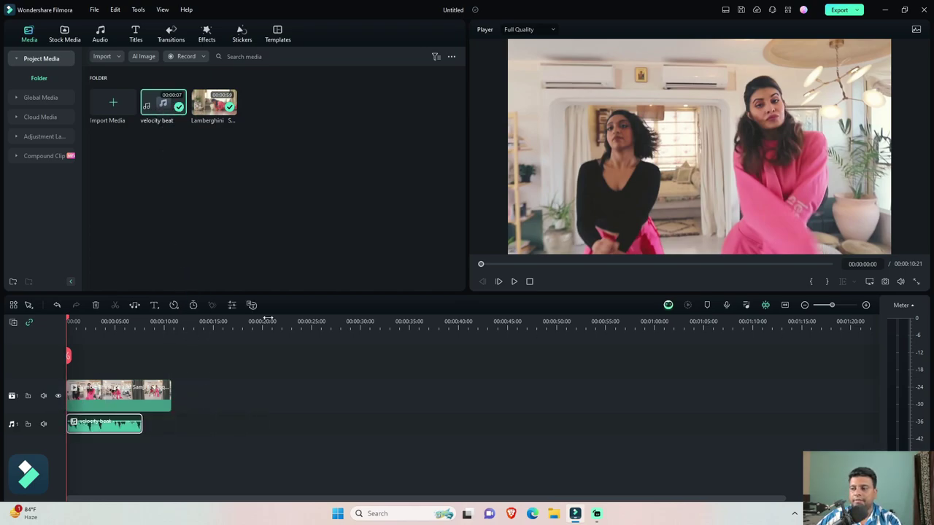
{"action": "left_click", "coordinate": [866, 305]}
{"action": "left_click", "coordinate": [865, 306]}
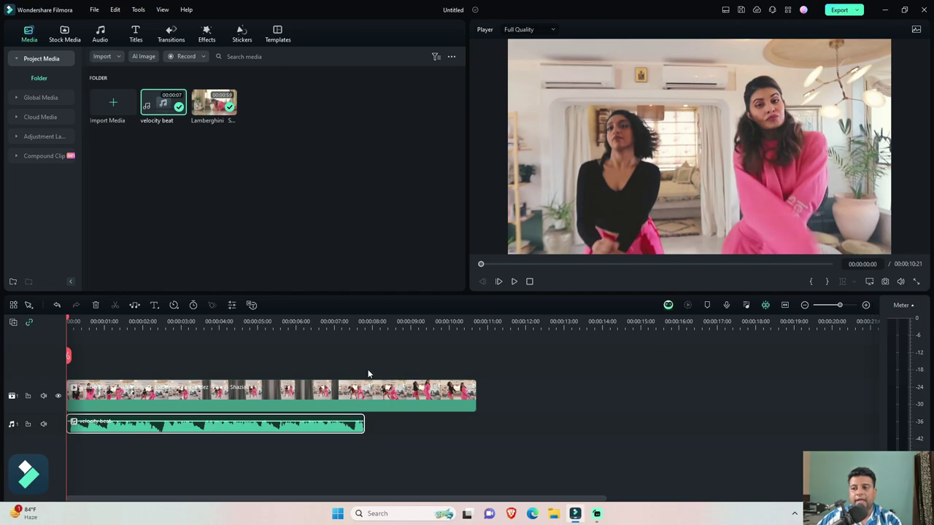
{"action": "left_click", "coordinate": [326, 407]}
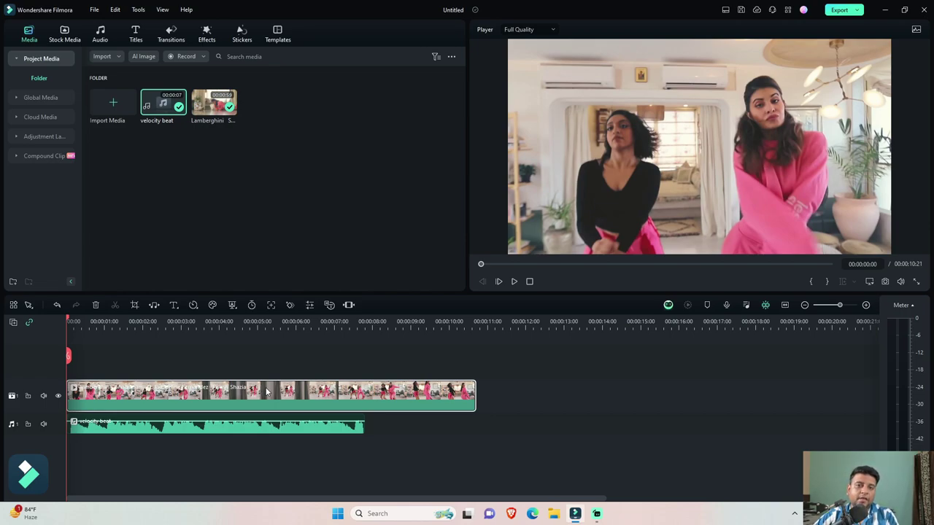
- Mute the audio track and preview the opening of the trimmed video clip
{"action": "left_click", "coordinate": [43, 424]}
{"action": "left_click", "coordinate": [514, 283]}
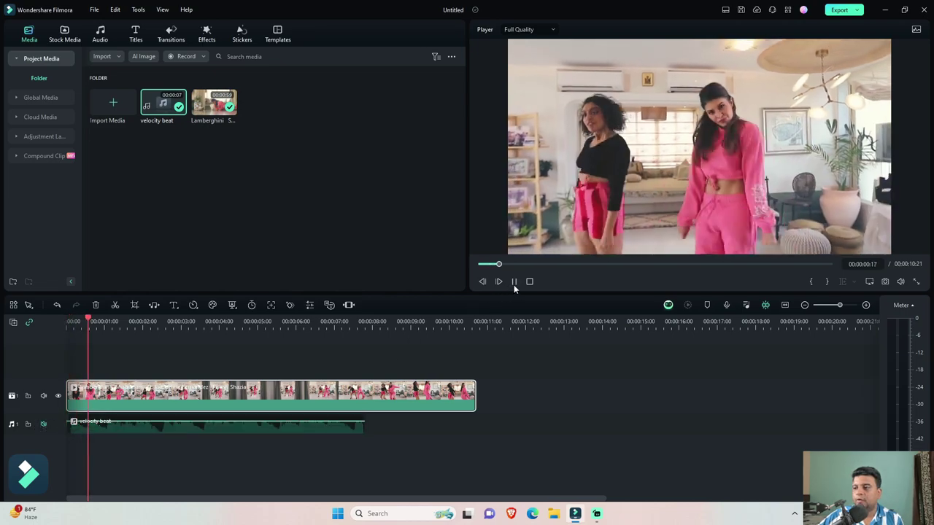
{"action": "left_click", "coordinate": [513, 283]}
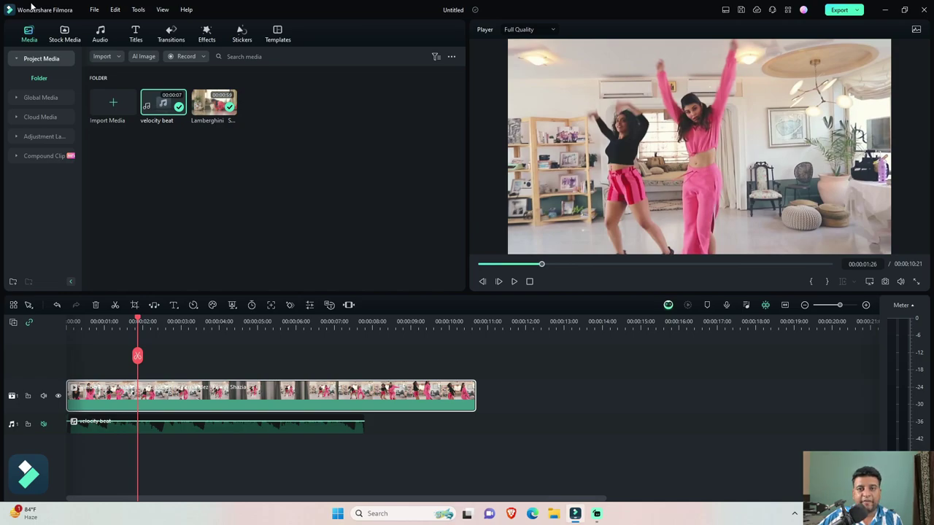
- Check the frame rate and resolution in the project settings
{"action": "left_click", "coordinate": [94, 9]}
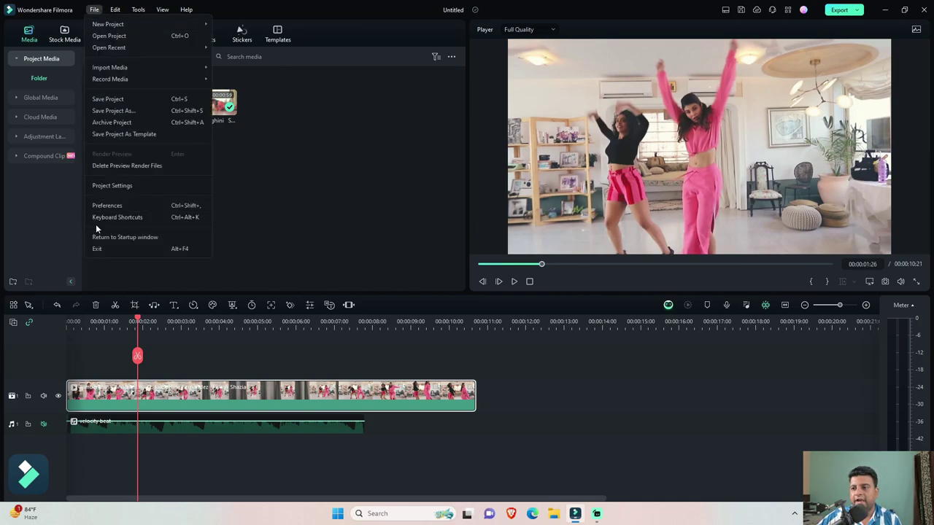
{"action": "left_click", "coordinate": [103, 185]}
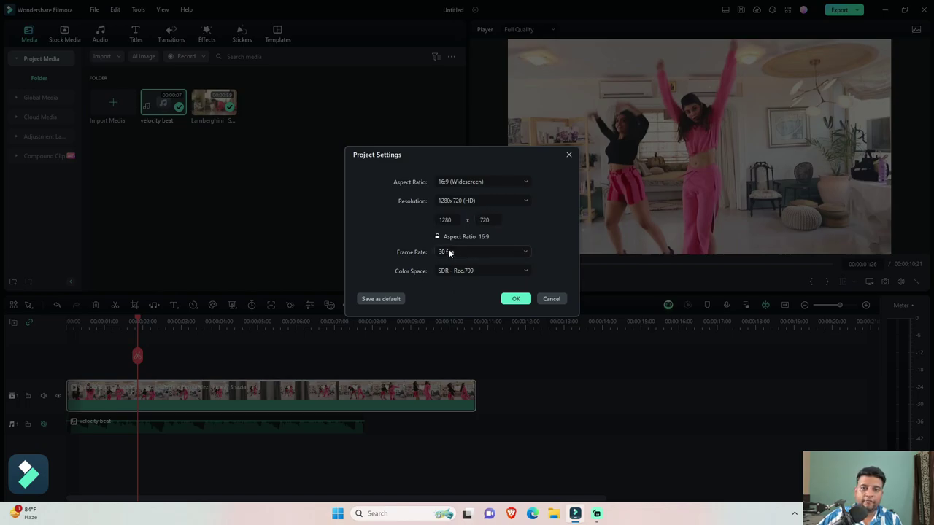
{"action": "left_click", "coordinate": [519, 300]}
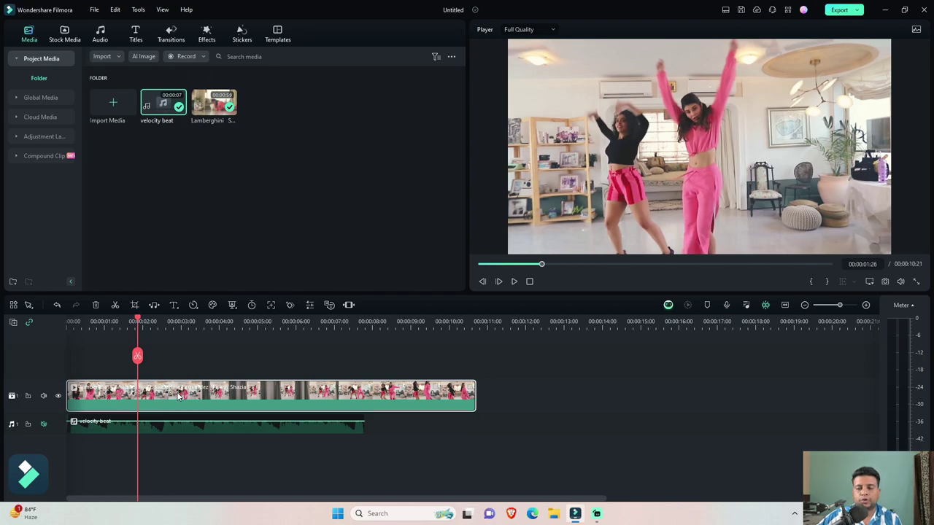
- Slow the video clip down by setting its uniform speed to 0.40
{"action": "left_click_drag", "start_coordinate": [138, 321], "coordinate": [31, 333]}
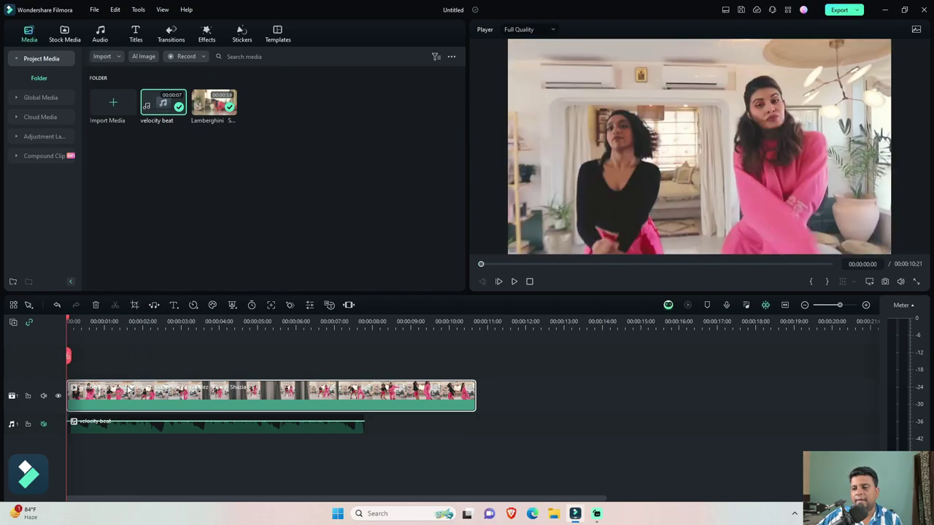
{"action": "double_click", "coordinate": [128, 391]}
{"action": "left_click", "coordinate": [87, 32]}
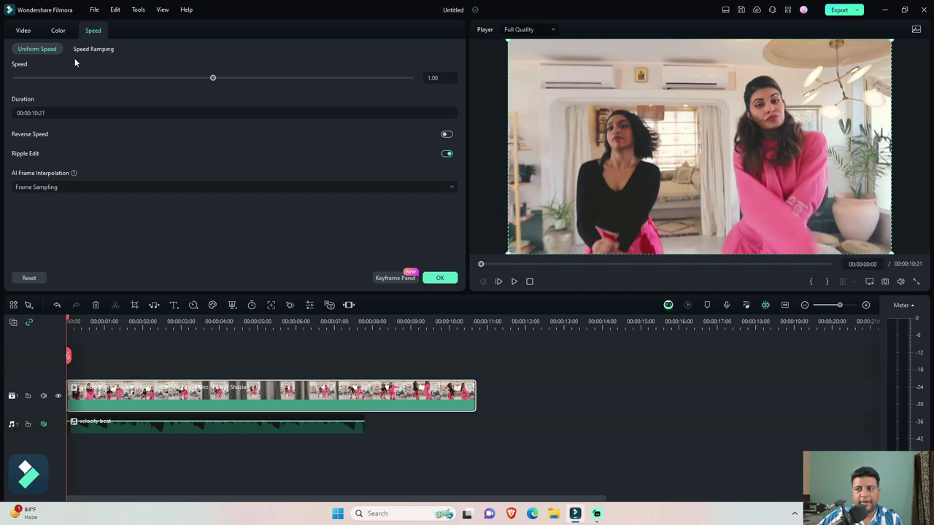
{"action": "left_click", "coordinate": [92, 51]}
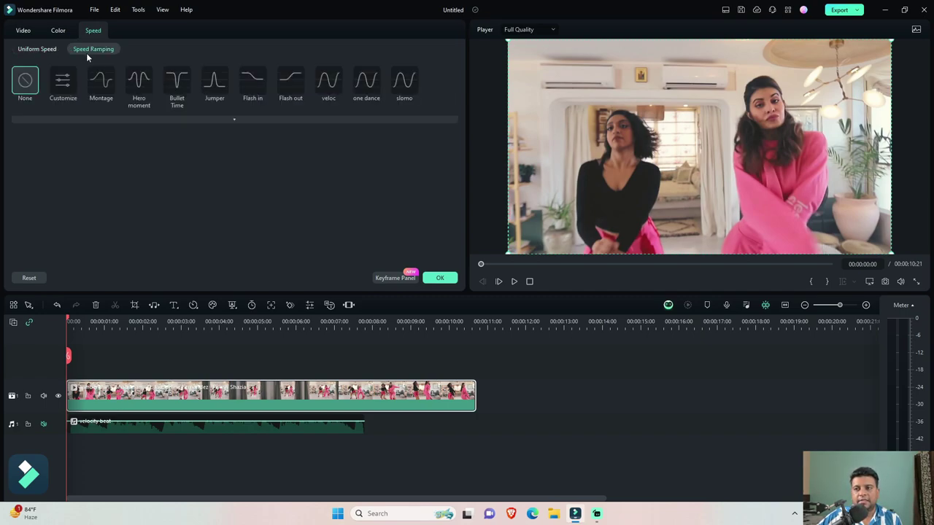
{"action": "left_click", "coordinate": [27, 49]}
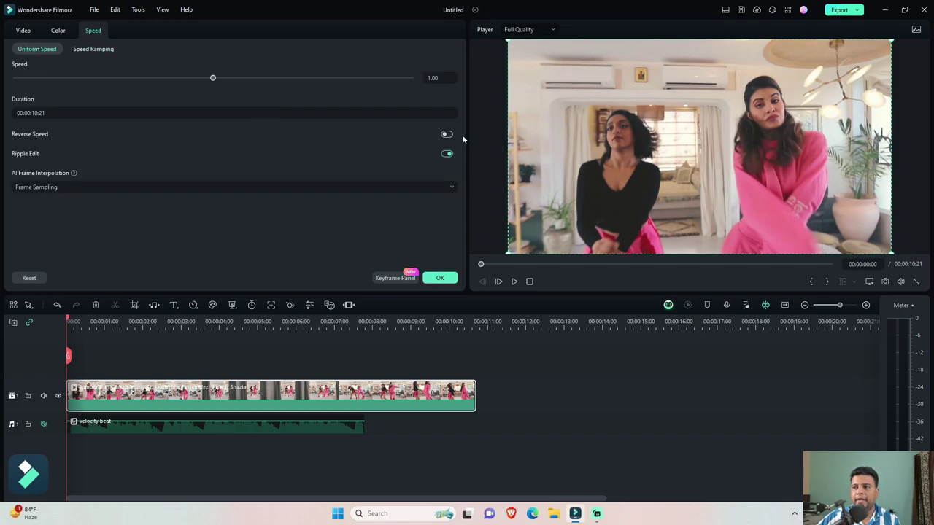
{"action": "left_click_drag", "start_coordinate": [437, 78], "coordinate": [411, 76]}
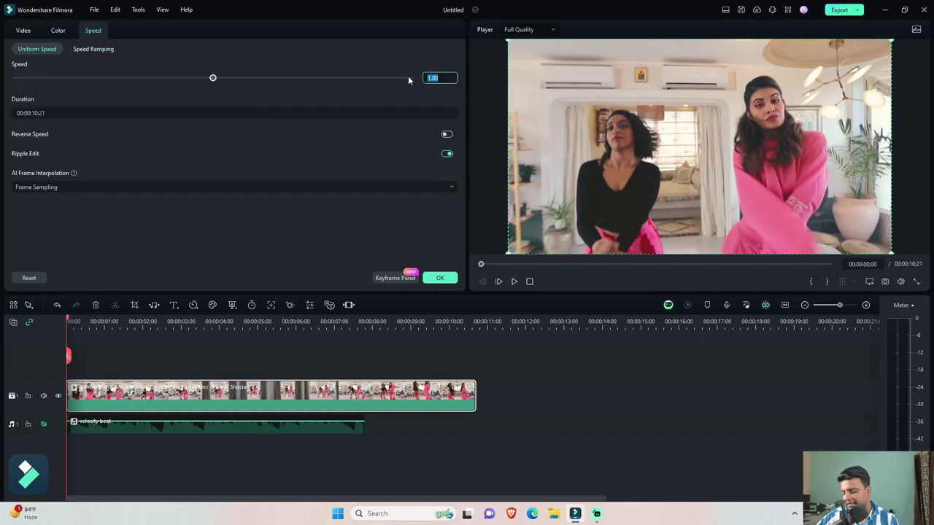
{"action": "type", "text": "0.4"}
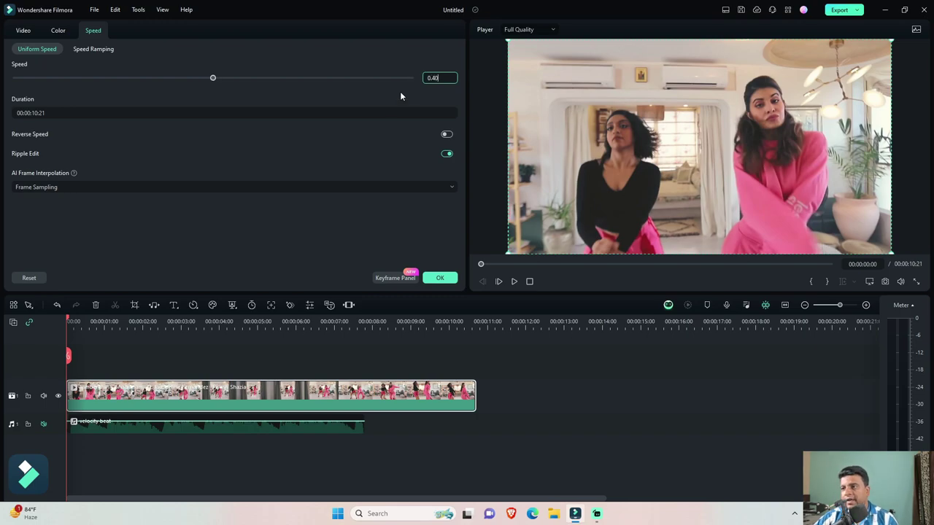
{"action": "key", "text": "Return"}
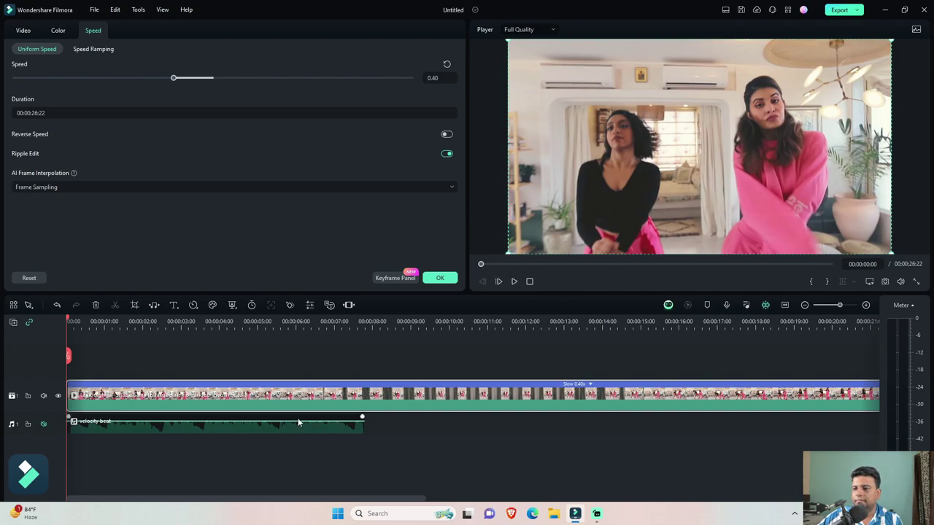
- Play the slowed video clip from the start to check its smoothness, and return to the beginning
{"action": "left_click", "coordinate": [514, 282]}
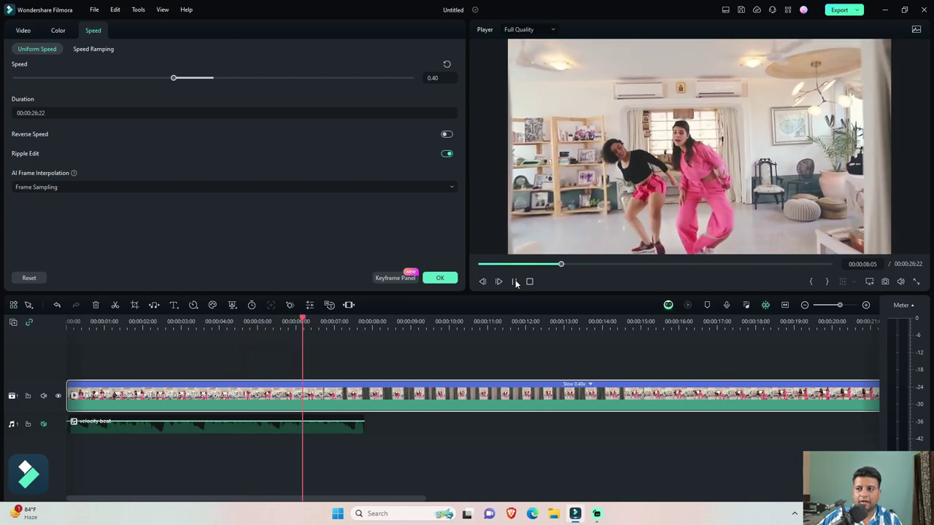
{"action": "left_click", "coordinate": [514, 282]}
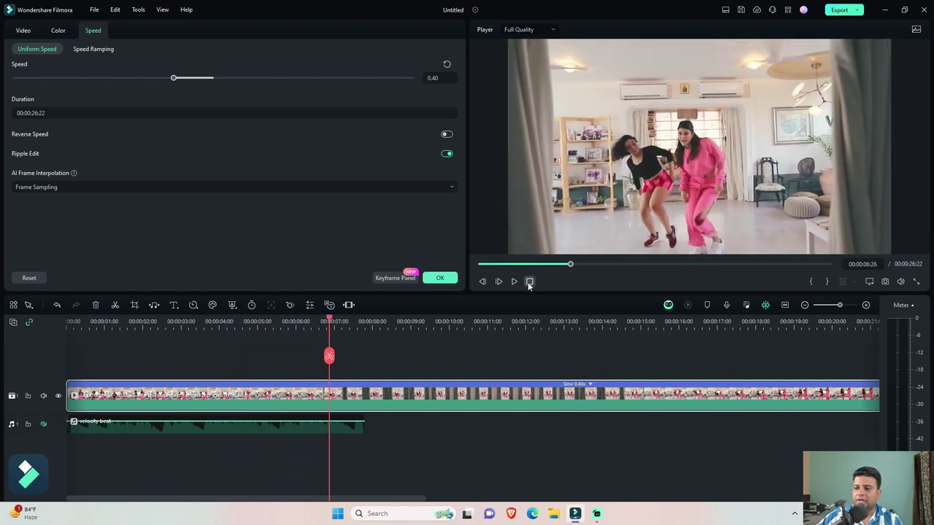
{"action": "left_click", "coordinate": [530, 282]}
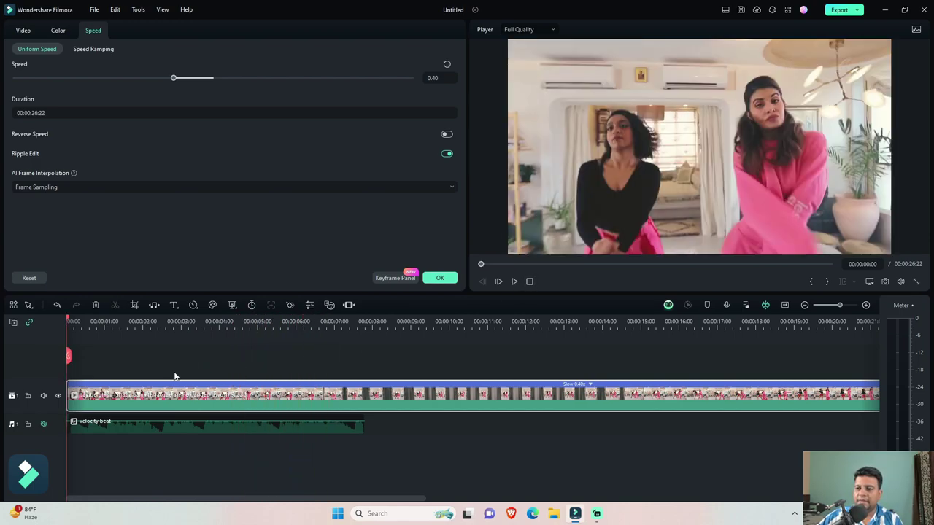
- Set the slowed clip's AI frame interpolation to Optical Flow and play back the rendered preview
{"action": "left_click", "coordinate": [43, 187]}
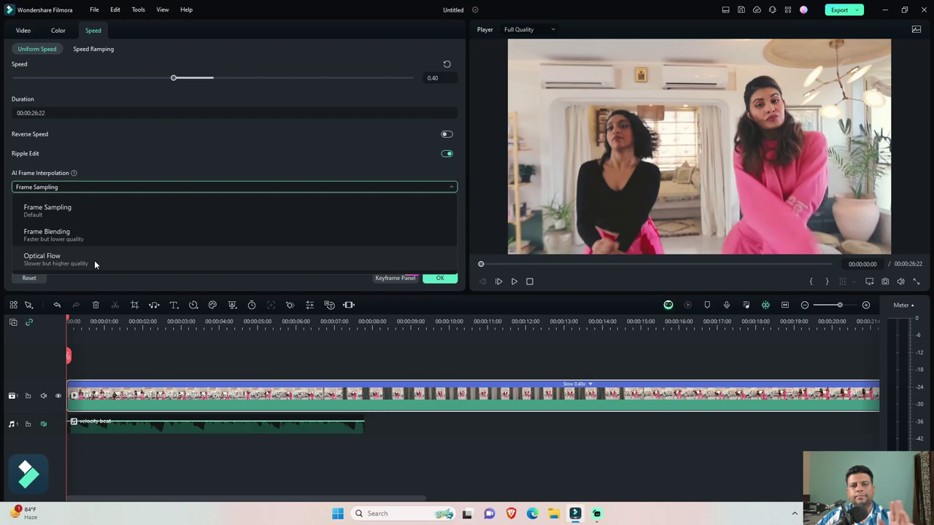
{"action": "left_click", "coordinate": [53, 262]}
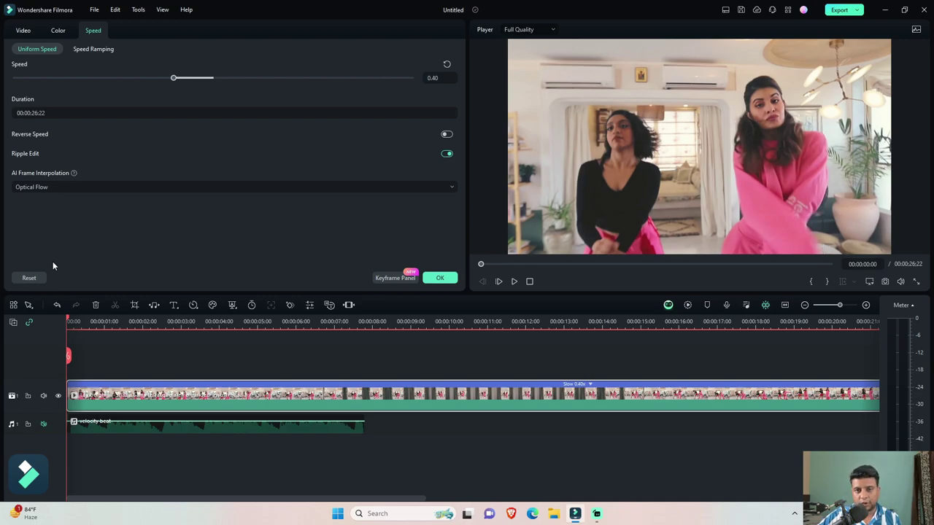
{"action": "left_click", "coordinate": [513, 282]}
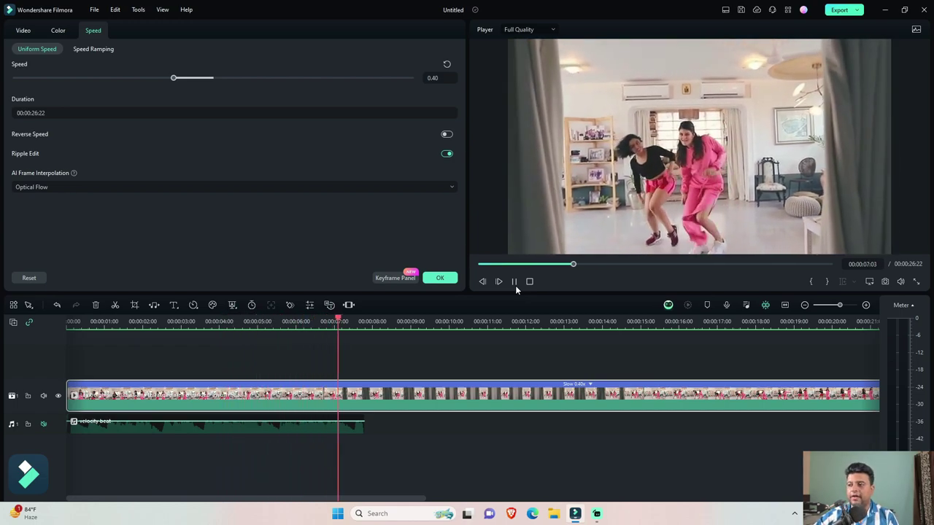
{"action": "left_click", "coordinate": [530, 282]}
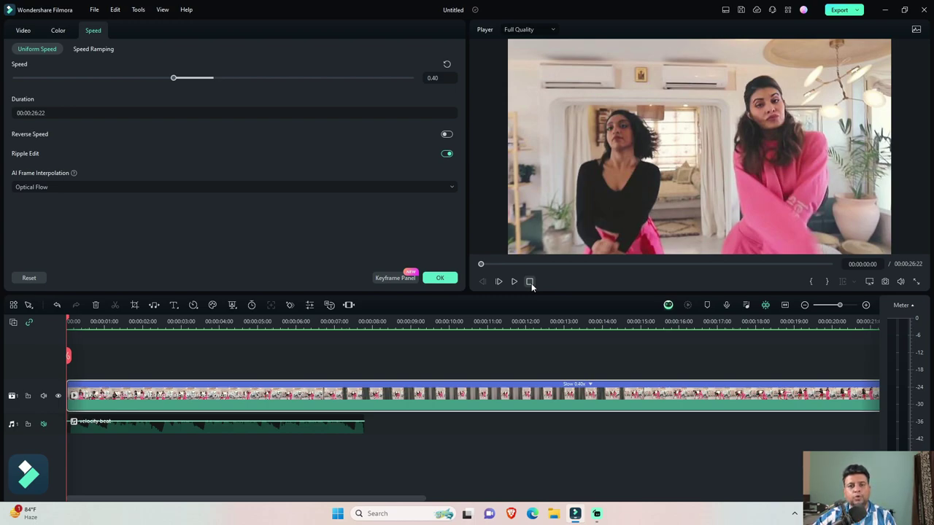
- Unmute the audio track and mark the beats on the velocity beat clip, playing its opening briefly
{"action": "left_click", "coordinate": [73, 427]}
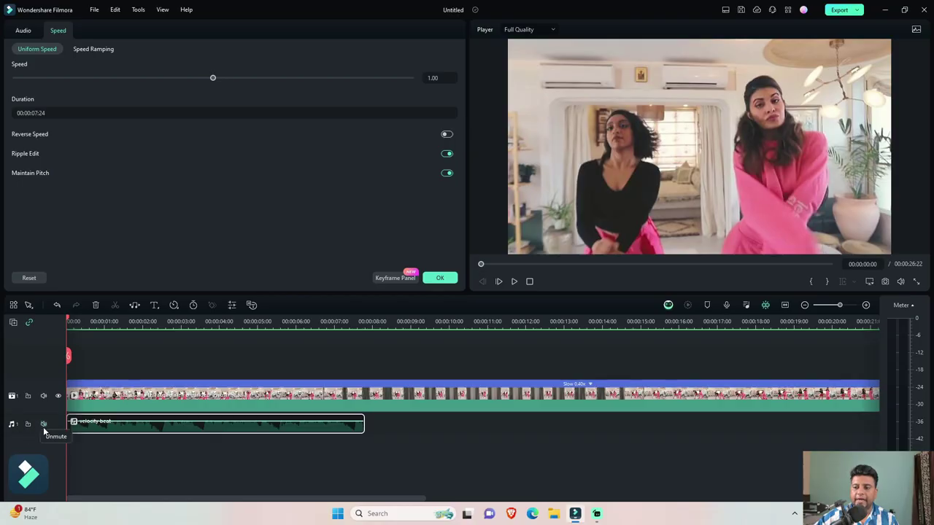
{"action": "left_click", "coordinate": [865, 305]}
{"action": "left_click", "coordinate": [169, 434]}
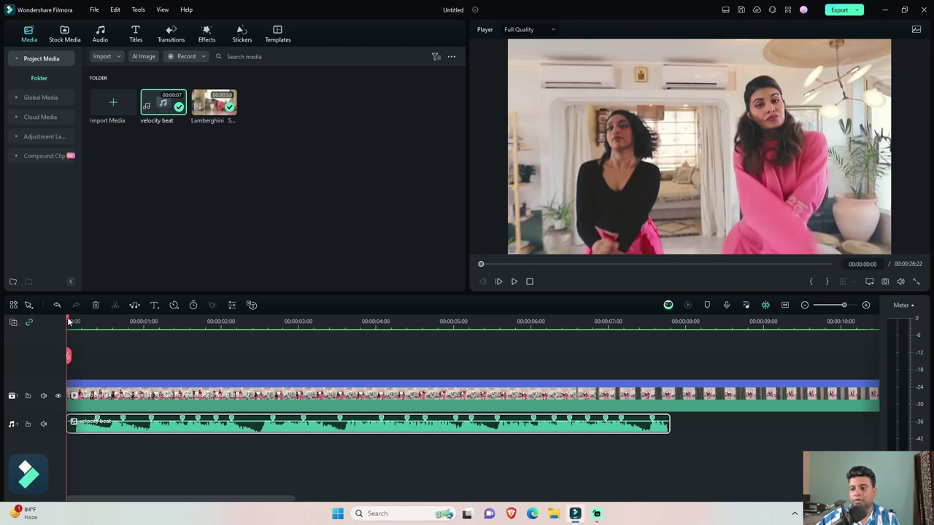
{"action": "key", "text": "space"}
{"action": "key", "text": "space"}
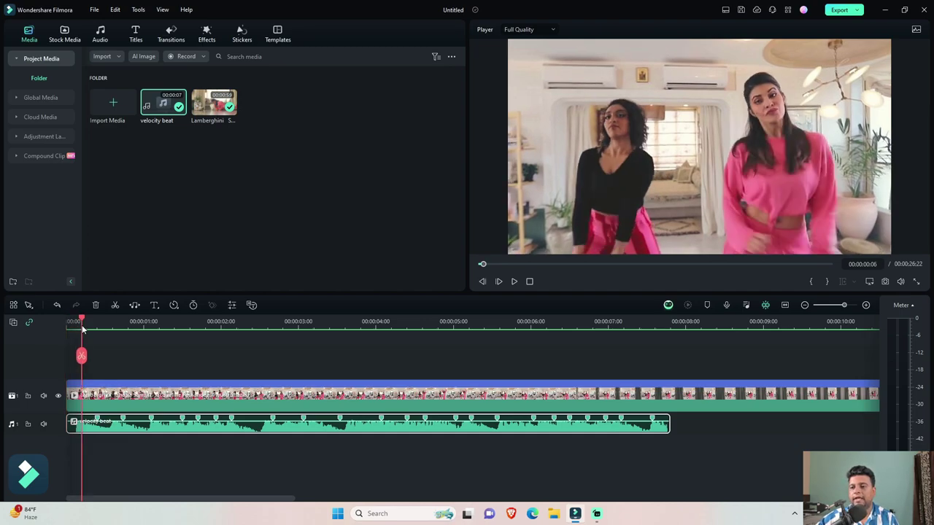
{"action": "double_click", "coordinate": [118, 399]}
{"action": "left_click", "coordinate": [95, 50]}
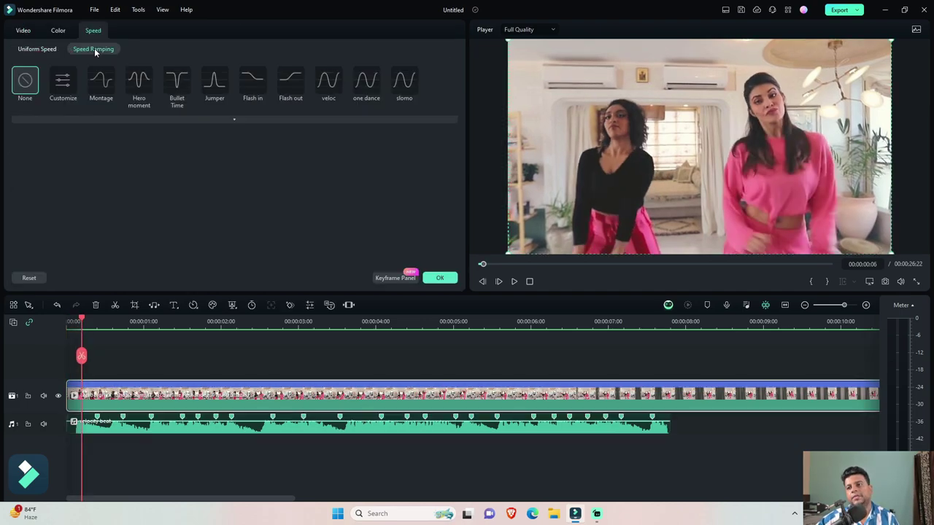
{"action": "left_click", "coordinate": [297, 89]}
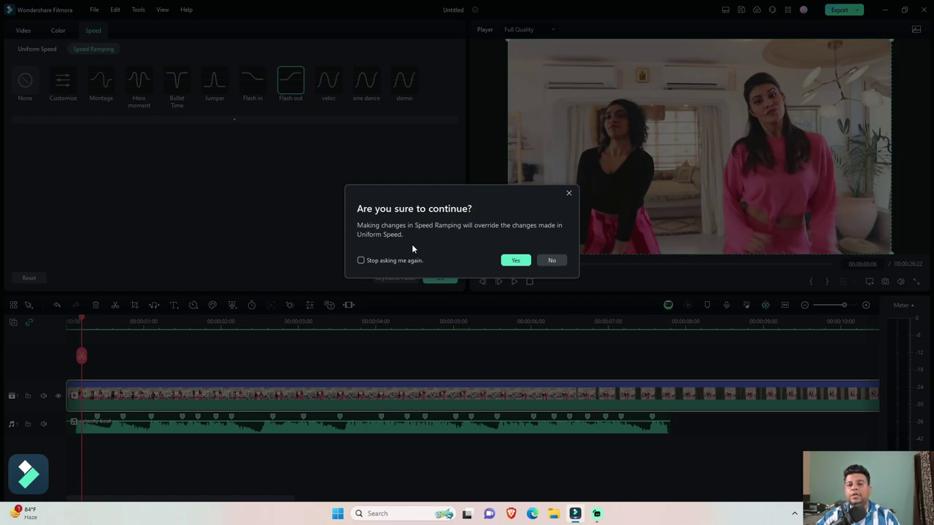
{"action": "left_click", "coordinate": [559, 265]}
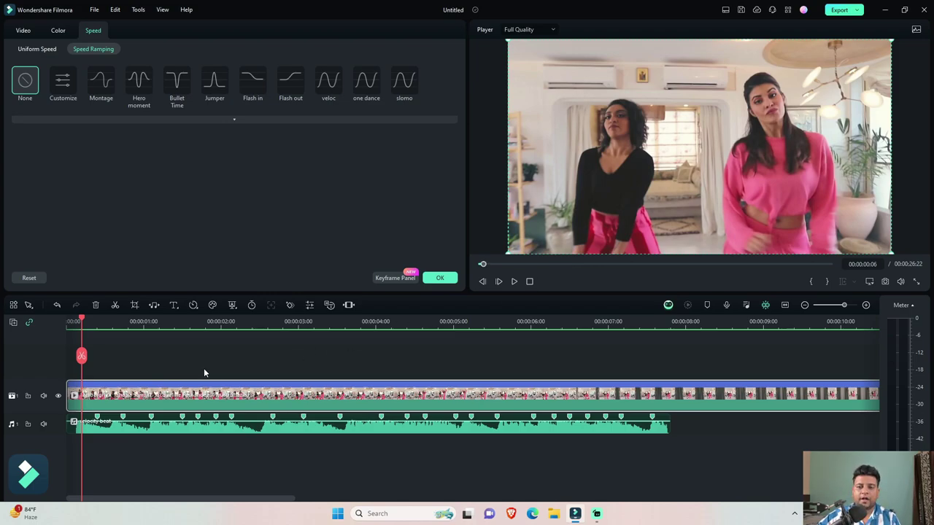
- Convert the slowed video clip into a compound clip named "Optical flow clip"
{"action": "left_click", "coordinate": [529, 283]}
{"action": "right_click", "coordinate": [110, 395]}
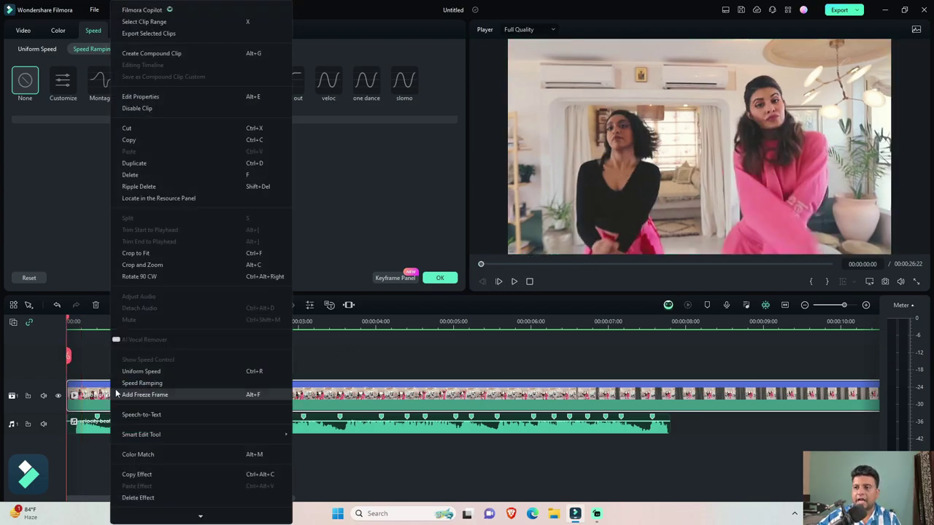
{"action": "left_click", "coordinate": [152, 53]}
{"action": "type", "text": "velocity"}
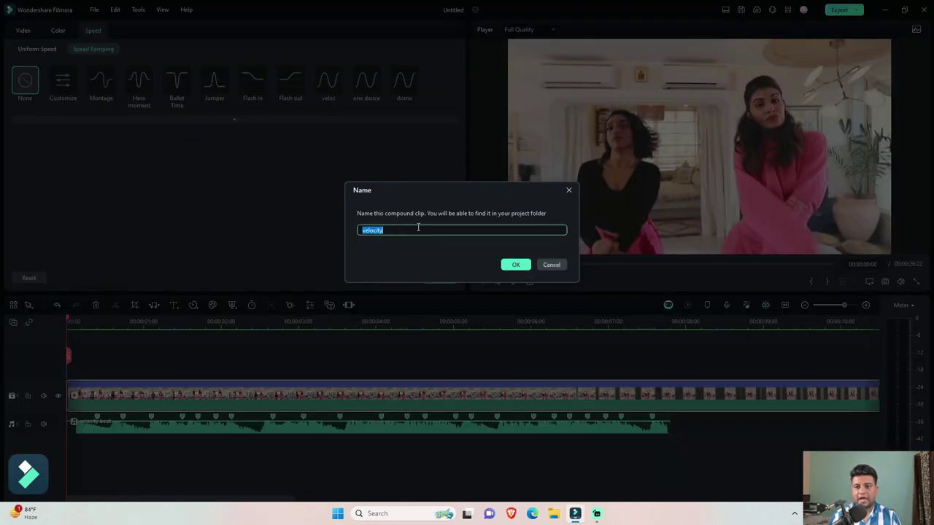
{"action": "type", "text": "Optical flow clip"}
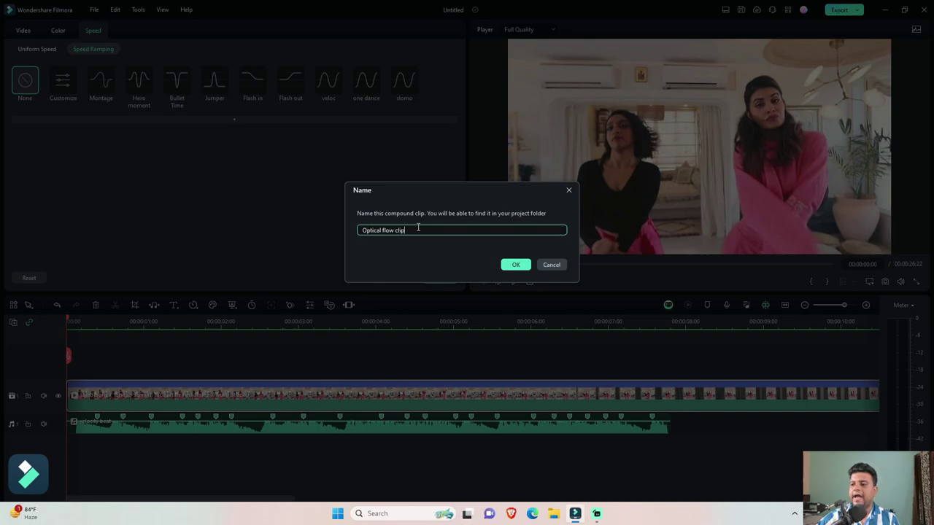
{"action": "left_click", "coordinate": [514, 264]}
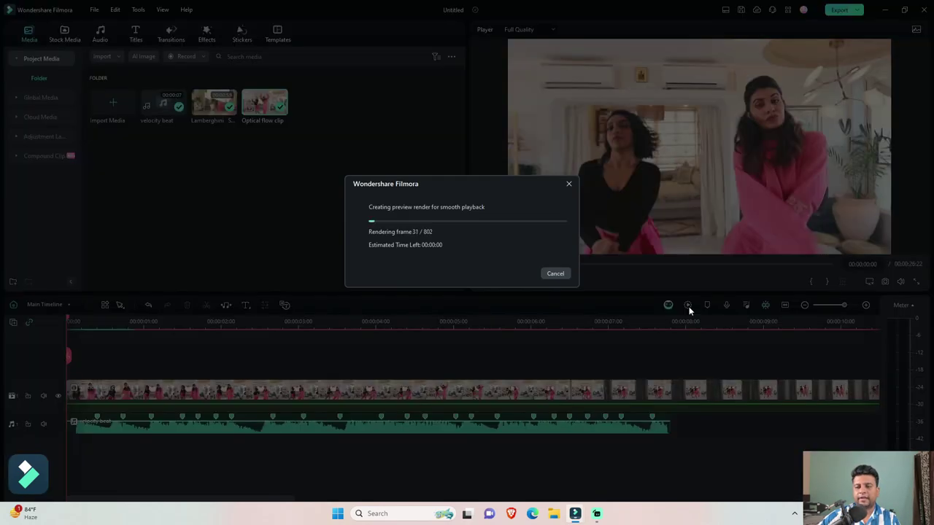
- Render the compound clip's preview, play its opening to check smoothness, and return to the beginning
{"action": "left_click", "coordinate": [513, 281]}
{"action": "left_click", "coordinate": [514, 281]}
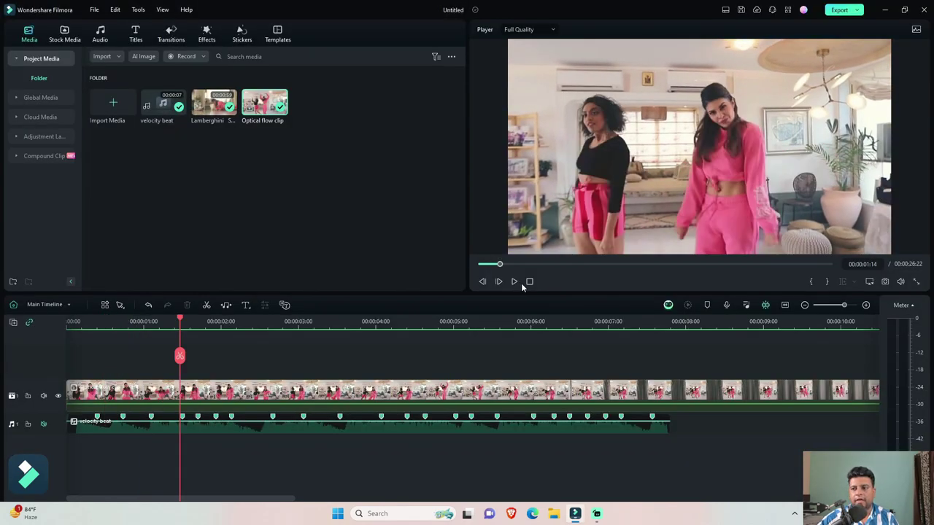
{"action": "left_click", "coordinate": [529, 282]}
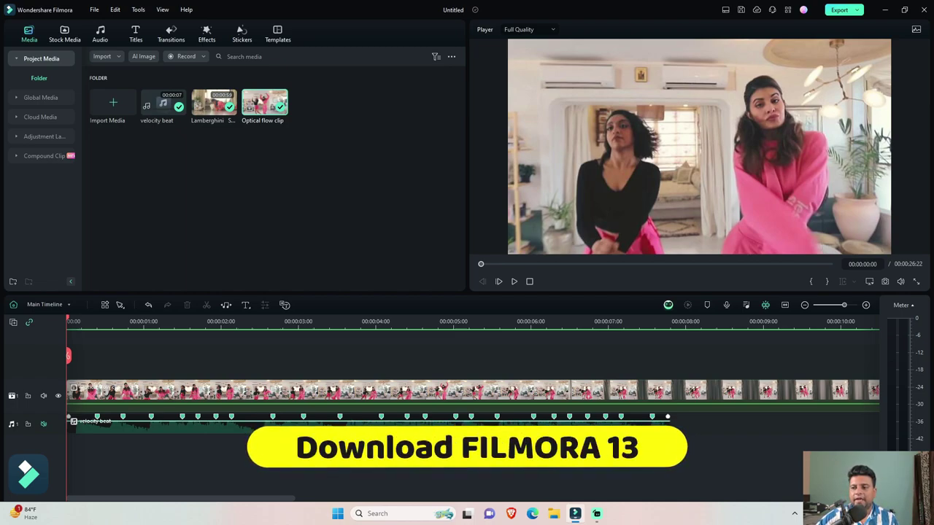
- Try the Flash out speed ramping preset on the compound clip and render its preview
{"action": "double_click", "coordinate": [157, 390]}
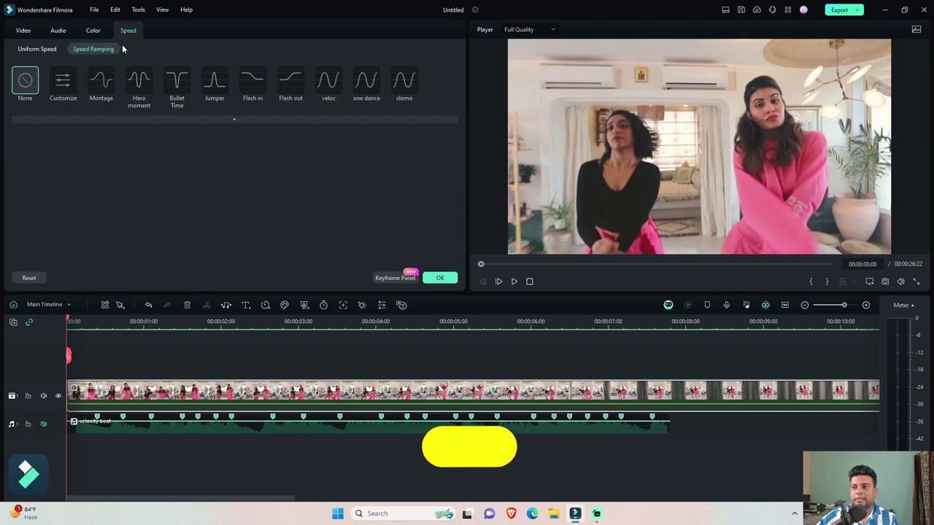
{"action": "left_click", "coordinate": [290, 82]}
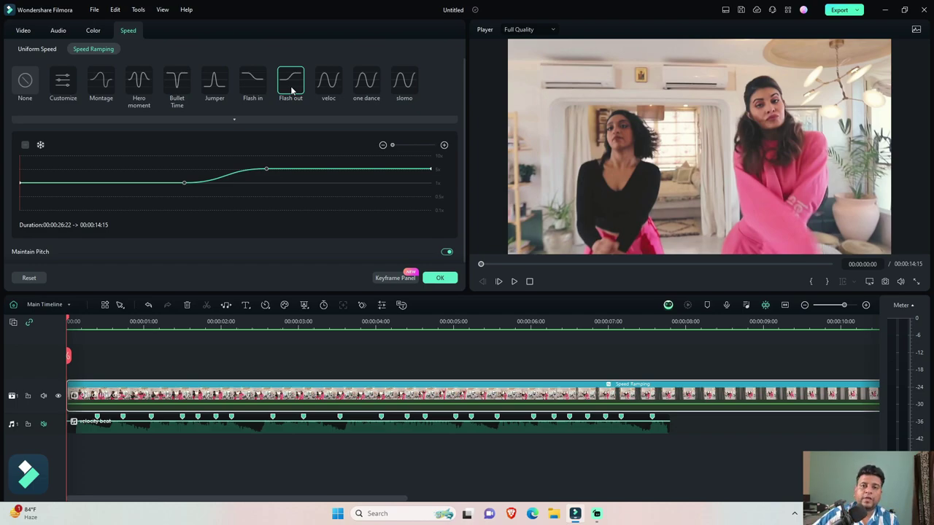
{"action": "left_click", "coordinate": [440, 278]}
{"action": "left_click", "coordinate": [688, 305]}
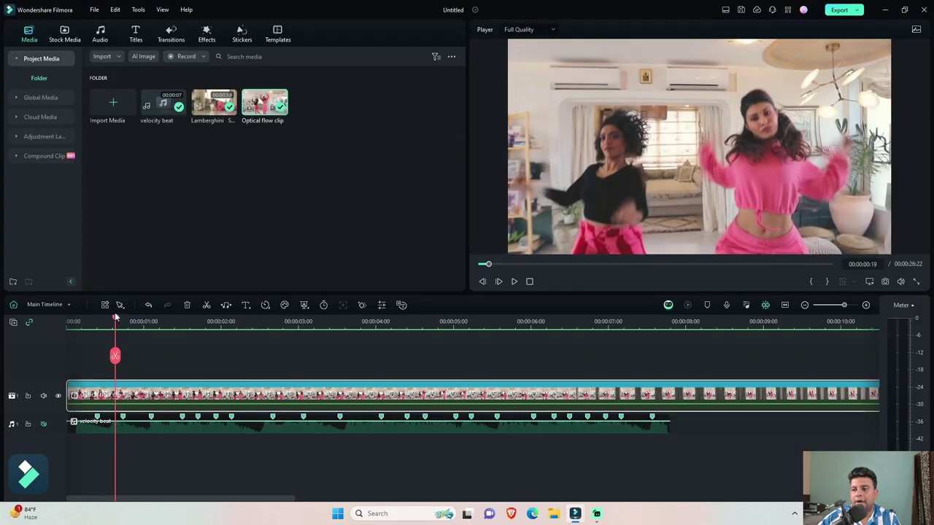
- Split the compound clip at seven successive dance moves between 00:00:01:09 and 00:00:10:15
{"action": "left_click_drag", "start_coordinate": [116, 324], "coordinate": [167, 335]}
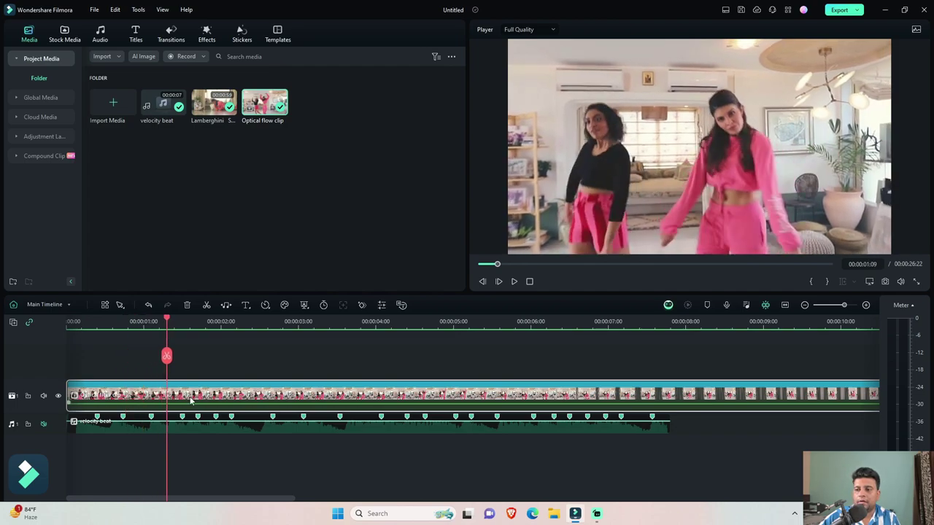
{"action": "key", "text": "ctrl+b"}
{"action": "left_click_drag", "start_coordinate": [169, 325], "coordinate": [864, 355]}
{"action": "key", "text": "ctrl+b"}
{"action": "key", "text": "ctrl+b"}
{"action": "key", "text": "ctrl+b"}
{"action": "key", "text": "ctrl+b"}
{"action": "key", "text": "ctrl+b"}
{"action": "key", "text": "ctrl+b"}
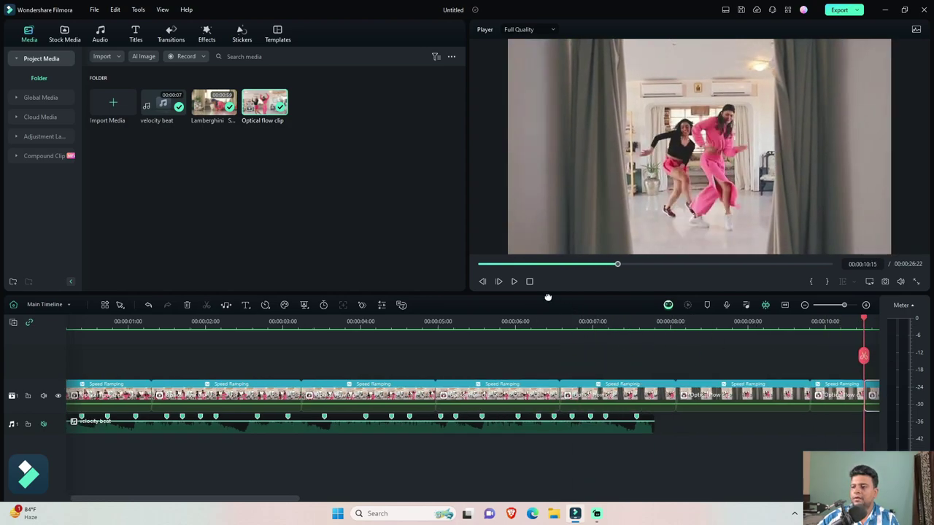
- Apply the Flash in speed ramping preset to the first seven split segments, and return to the beginning of the timeline
{"action": "left_click", "coordinate": [529, 282]}
{"action": "left_click", "coordinate": [84, 396]}
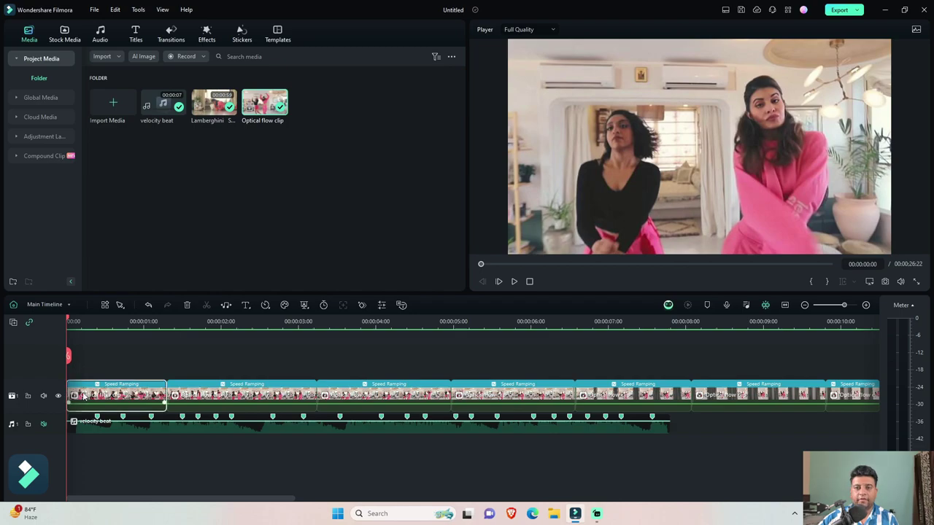
{"action": "double_click", "coordinate": [92, 400]}
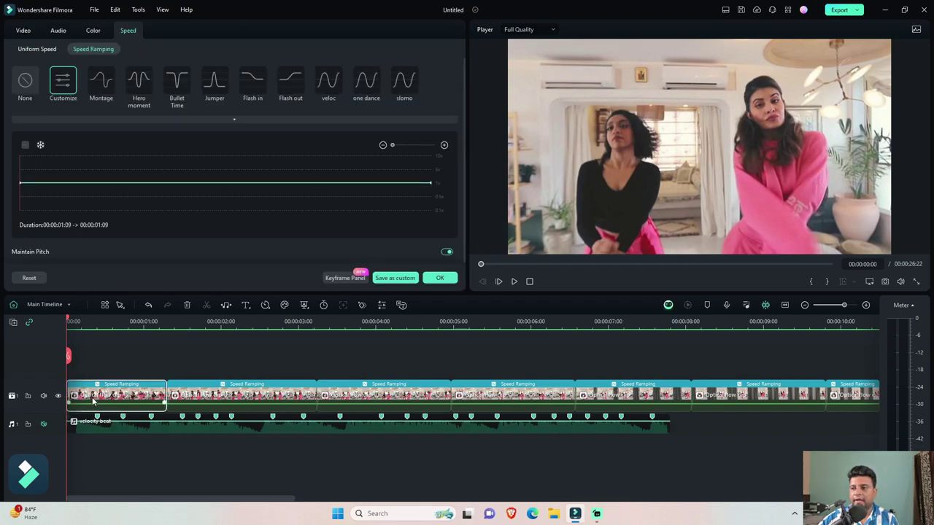
{"action": "left_click", "coordinate": [251, 82]}
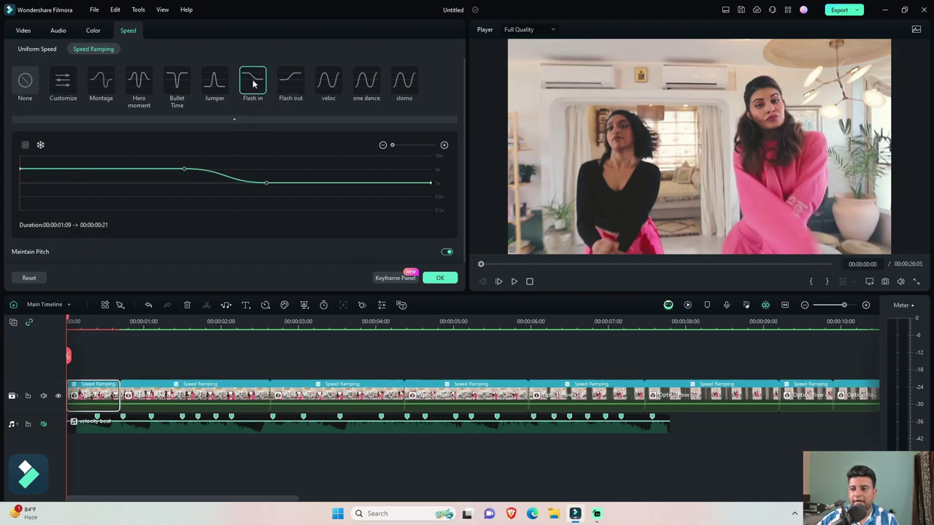
{"action": "left_click", "coordinate": [252, 82]}
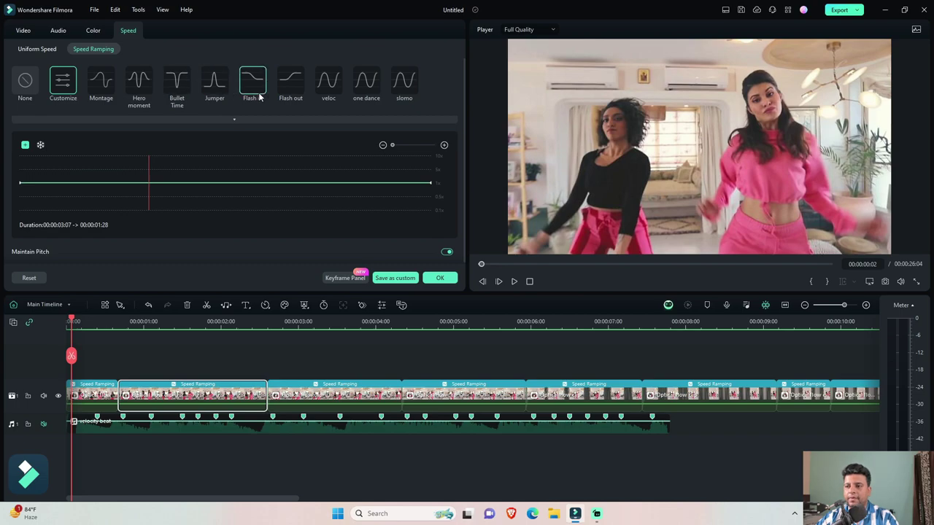
{"action": "left_click", "coordinate": [530, 282]}
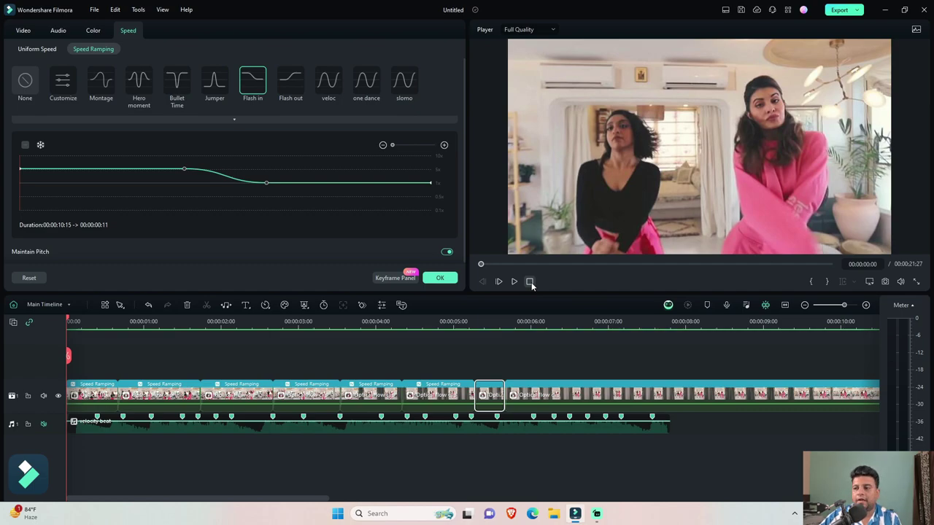
{"action": "left_click", "coordinate": [441, 279]}
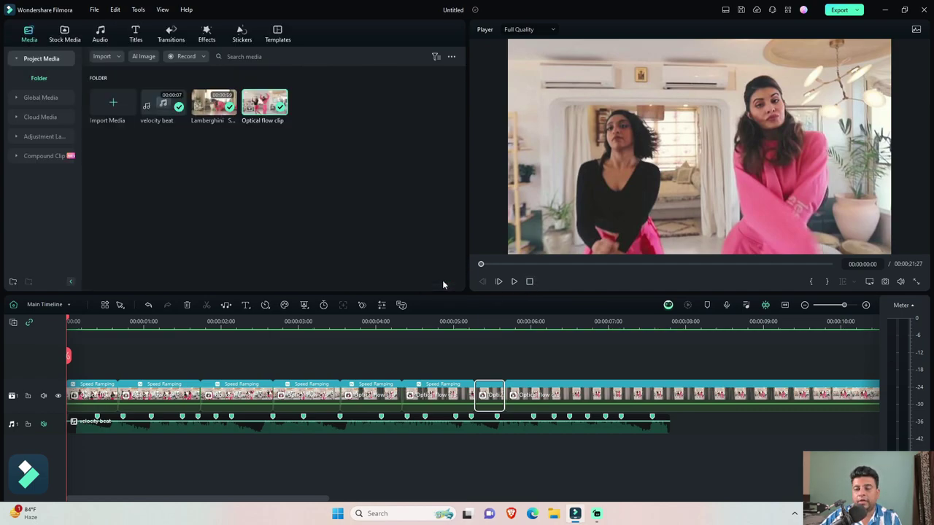